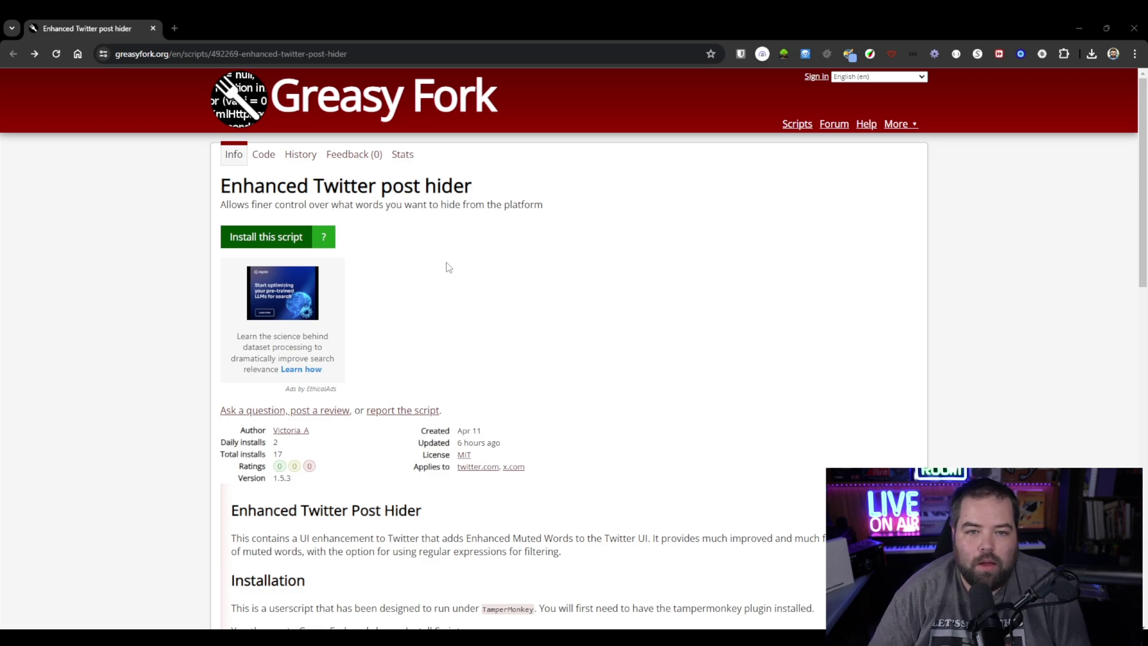
# Install the Tampermonkey extension for Chrome through Greasy Fork's user script installation help and close its welcome page.
pyautogui.click(328, 242)
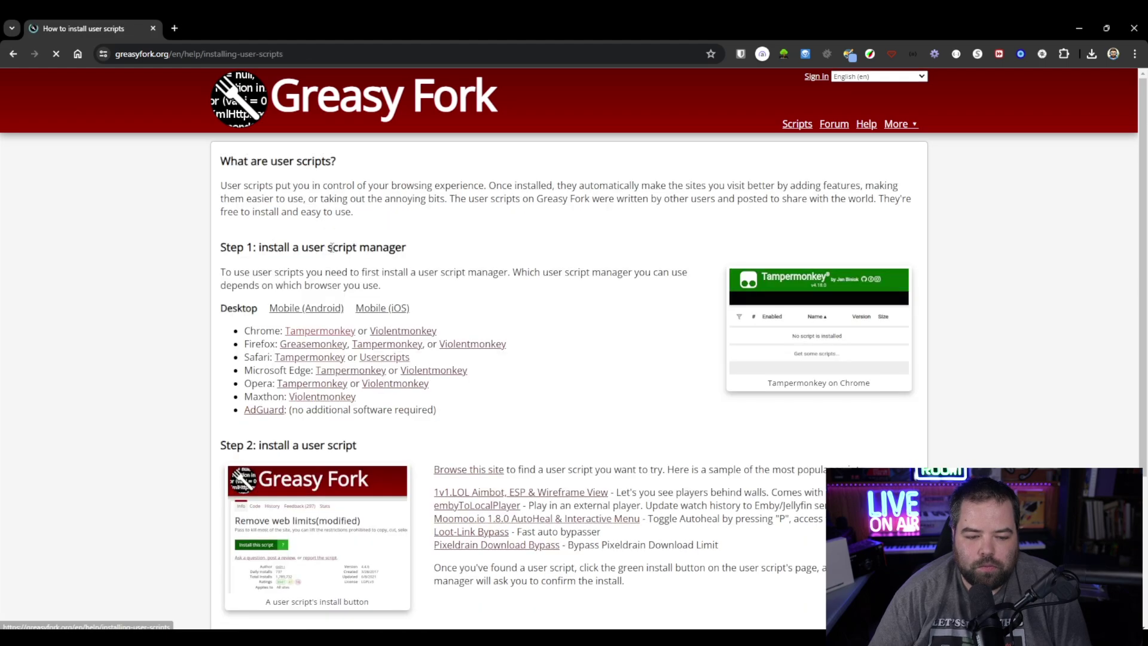
pyautogui.click(320, 330)
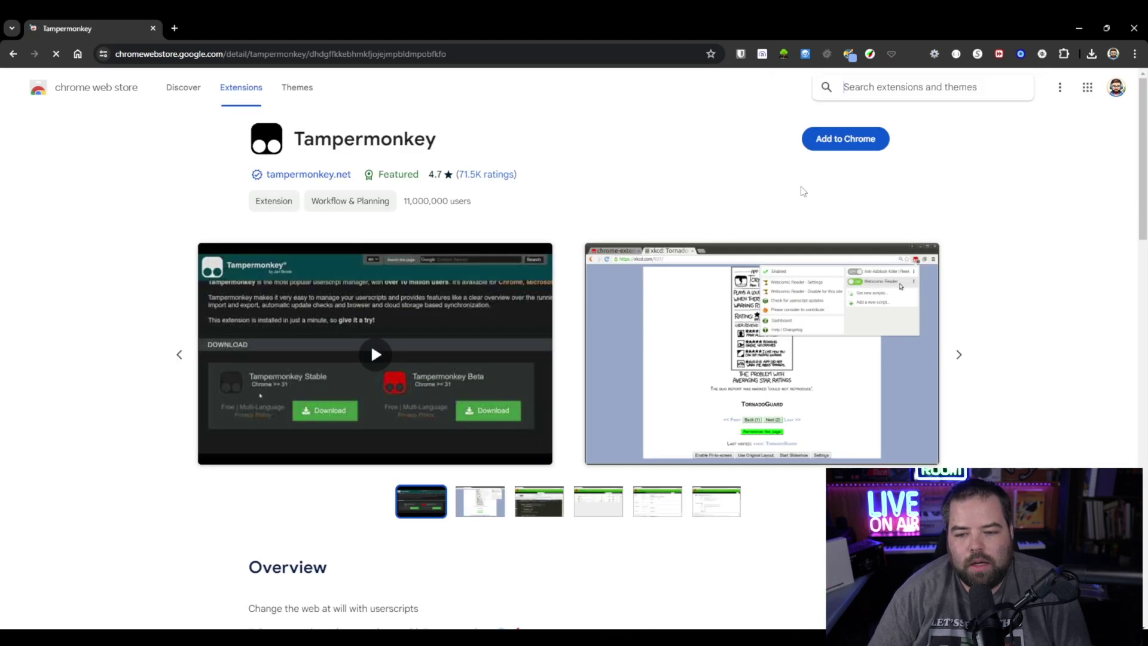
pyautogui.click(846, 149)
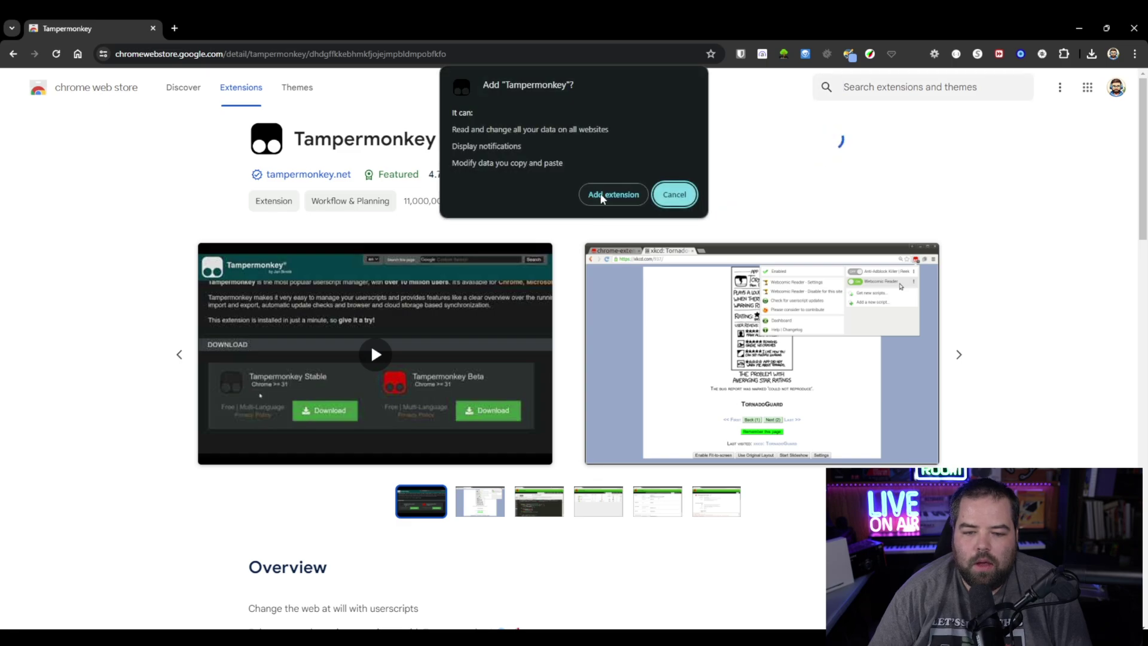
pyautogui.click(603, 198)
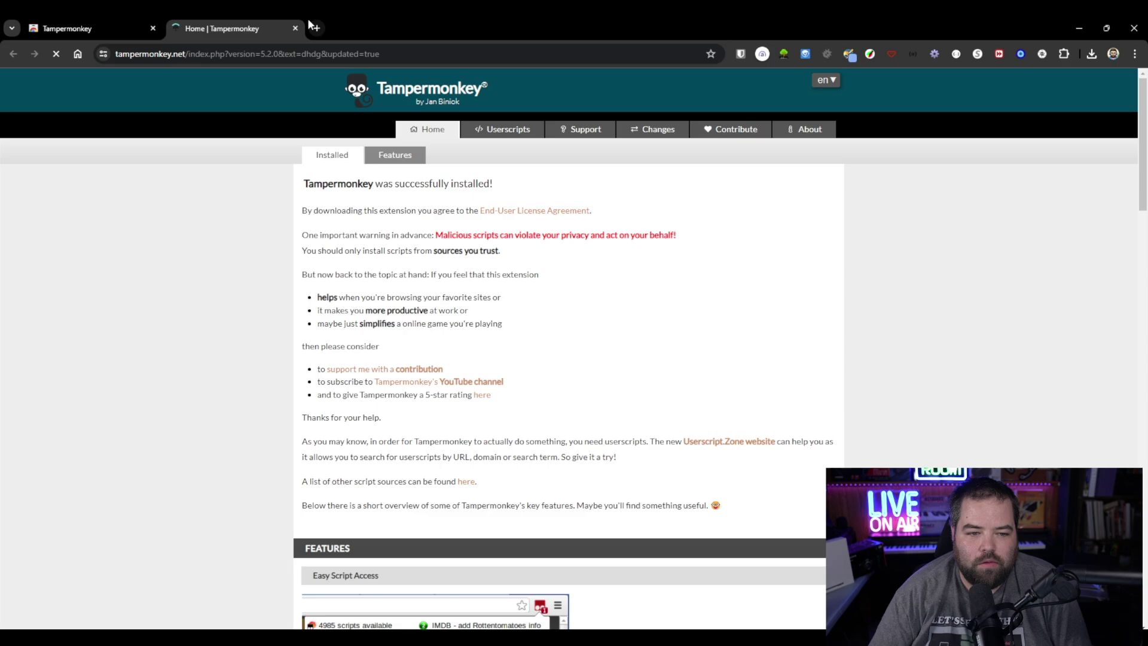
pyautogui.click(298, 28)
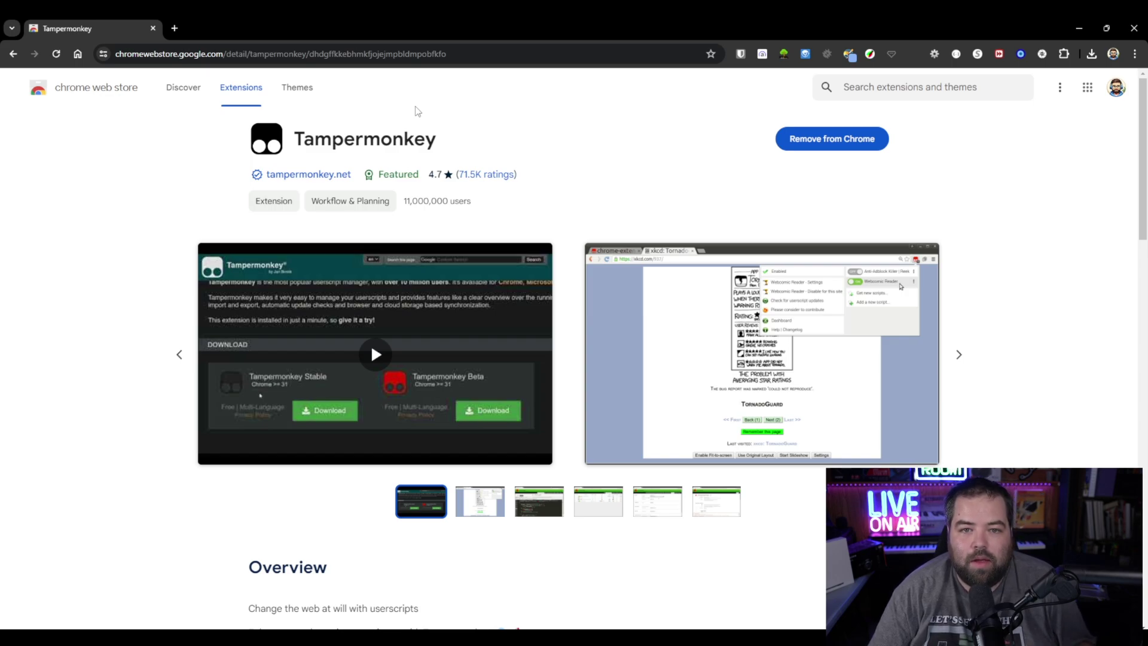
# Return to the Enhanced Twitter post hider script page and install the script in Tampermonkey.
pyautogui.hotkey('alt', 'Left')
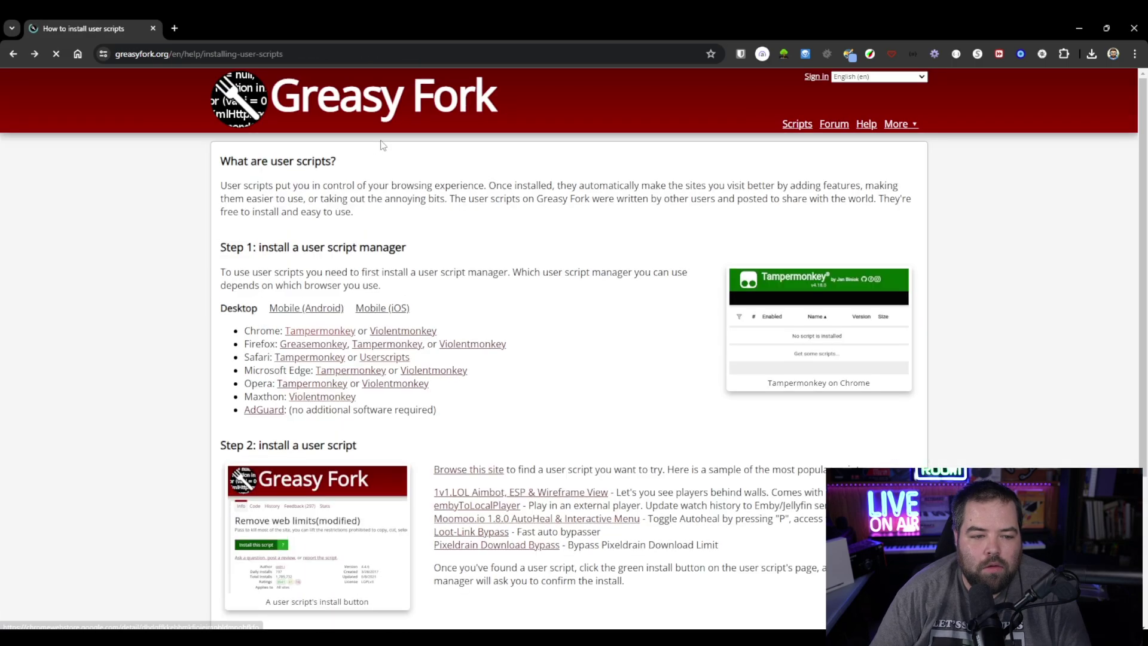
pyautogui.hotkey('alt', 'Left')
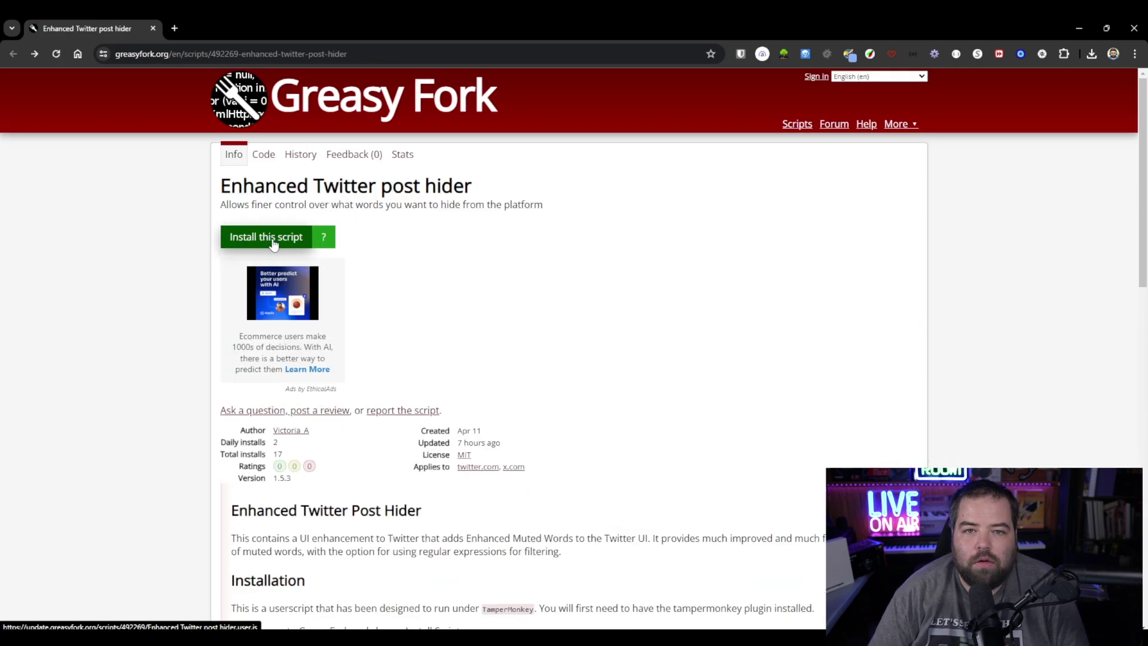
pyautogui.click(273, 239)
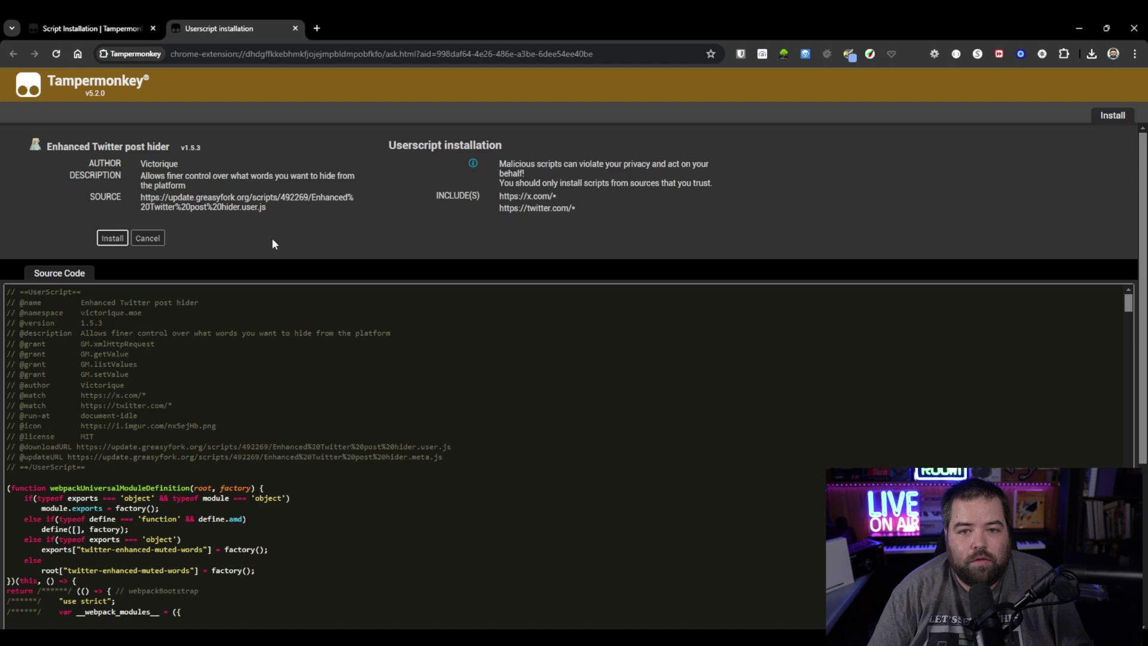
pyautogui.click(101, 244)
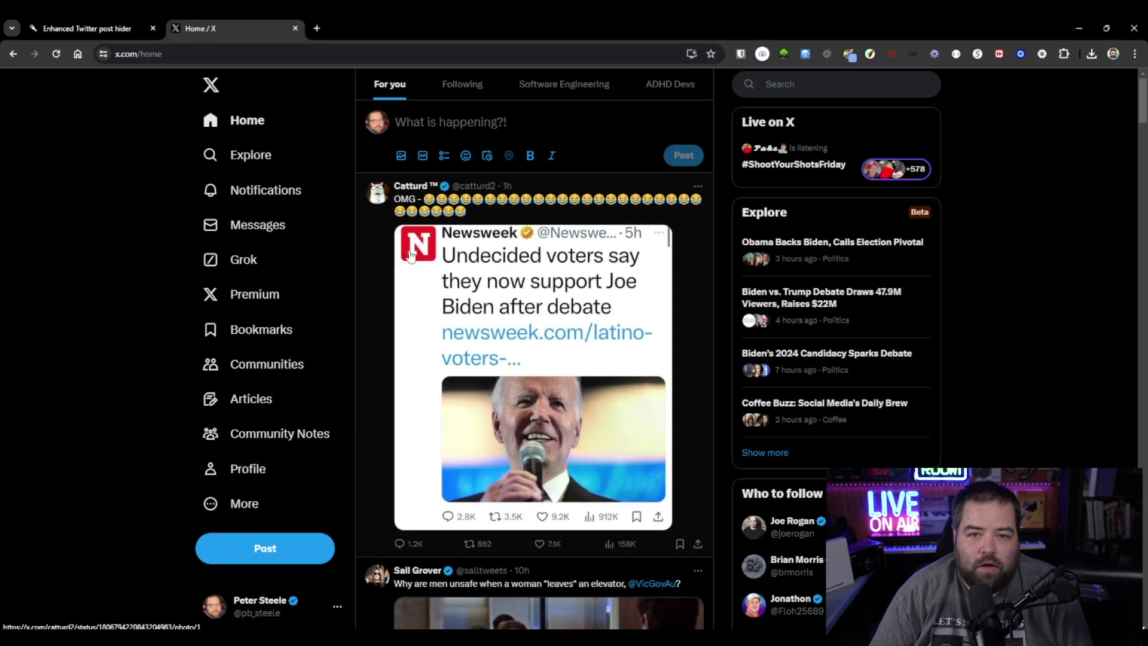
# Open the Enhanced muted words dialog in X's mute and block settings under Privacy and safety.
pyautogui.click(215, 503)
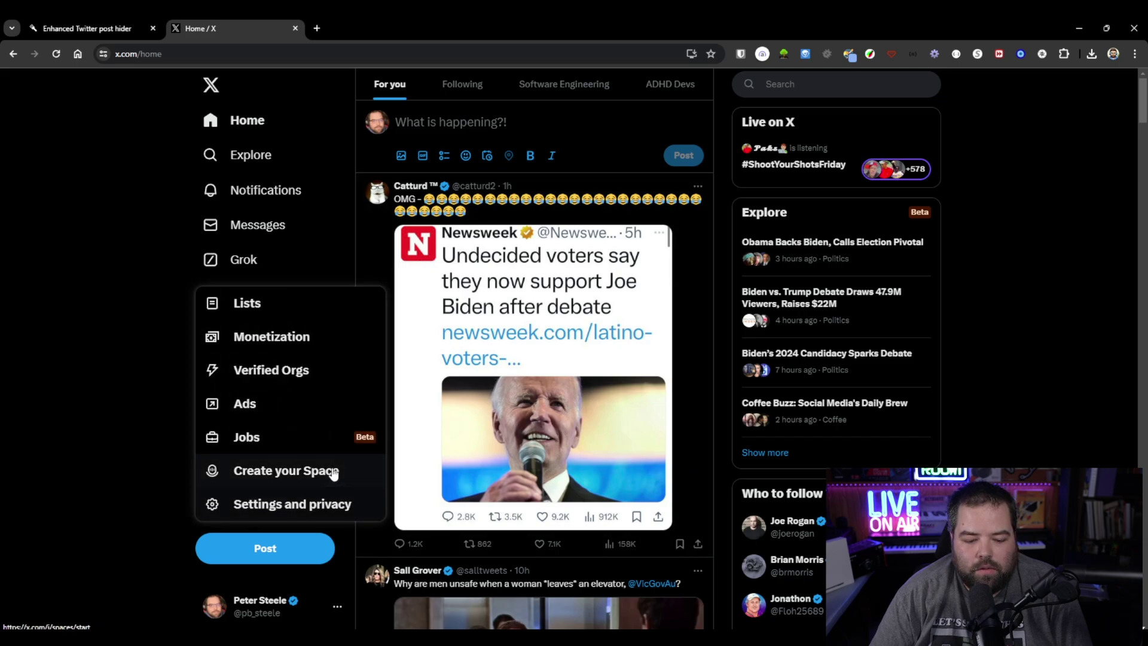
pyautogui.click(315, 504)
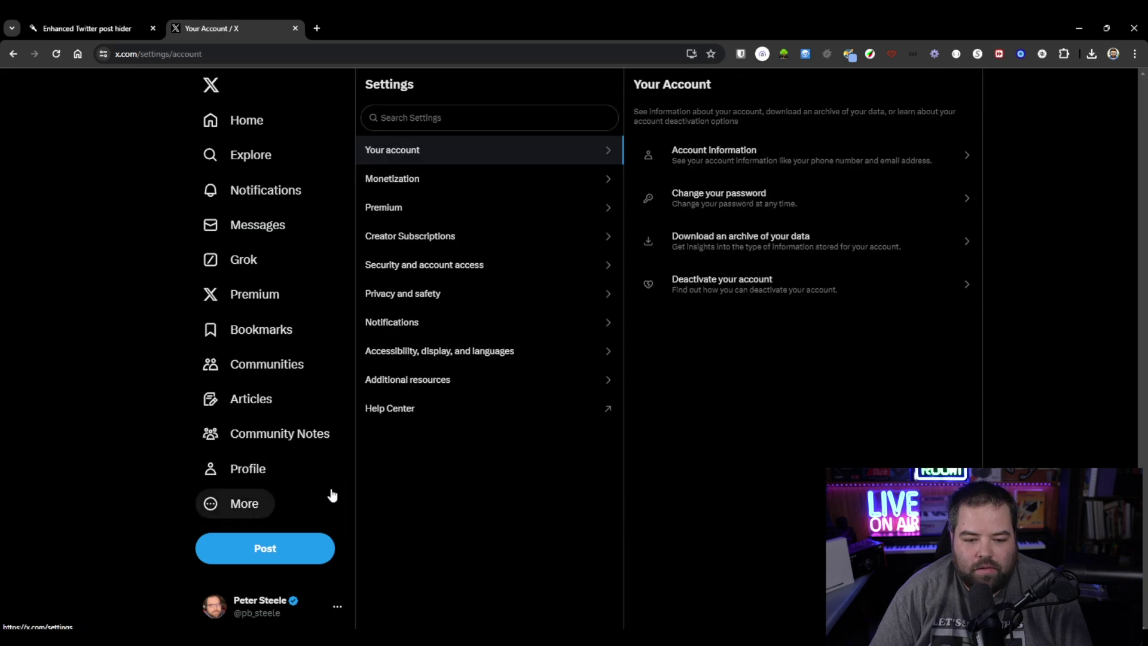
pyautogui.click(461, 293)
pyautogui.click(749, 316)
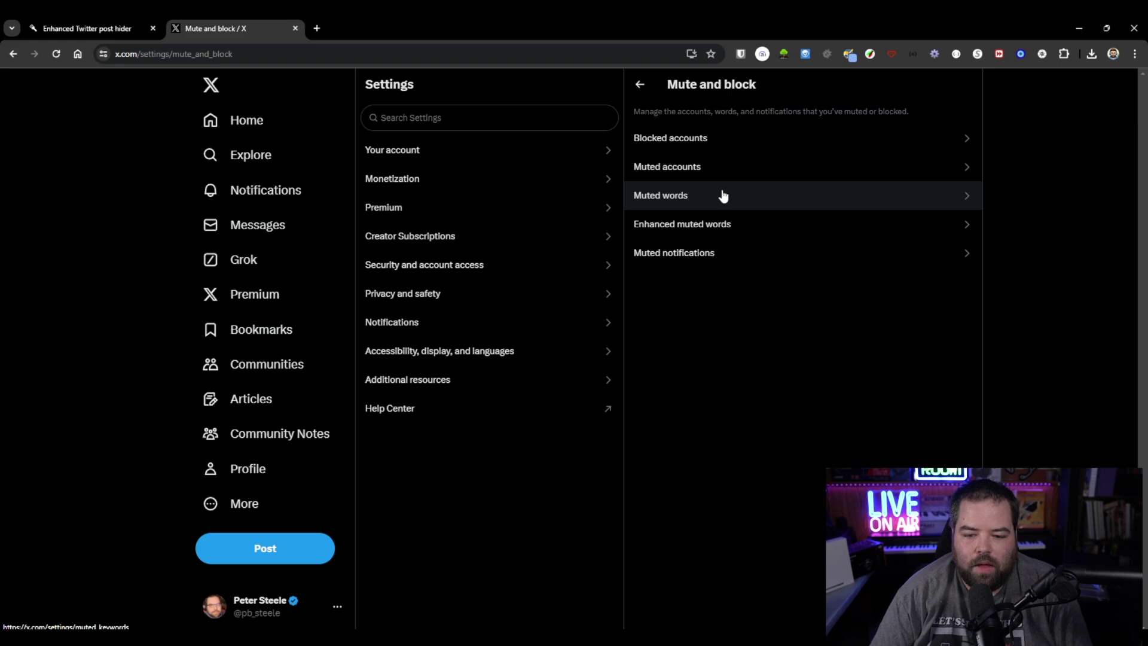
pyautogui.click(725, 224)
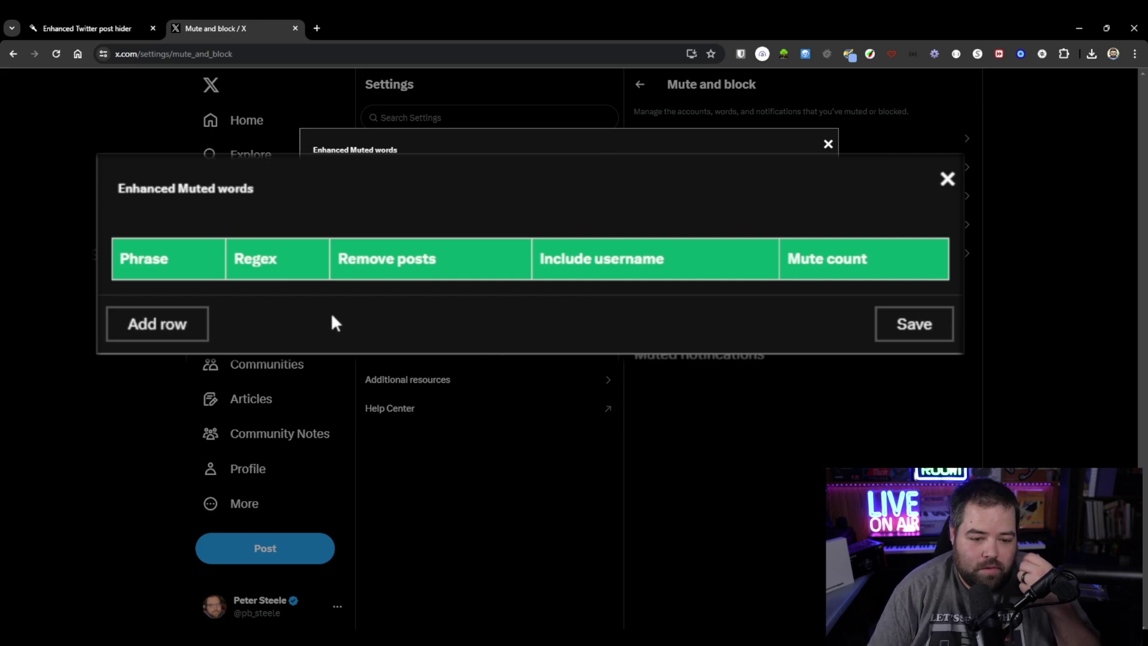
# Add a muted phrase row for "as a" with Regex set to false and save the list.
pyautogui.click(164, 330)
pyautogui.click(178, 296)
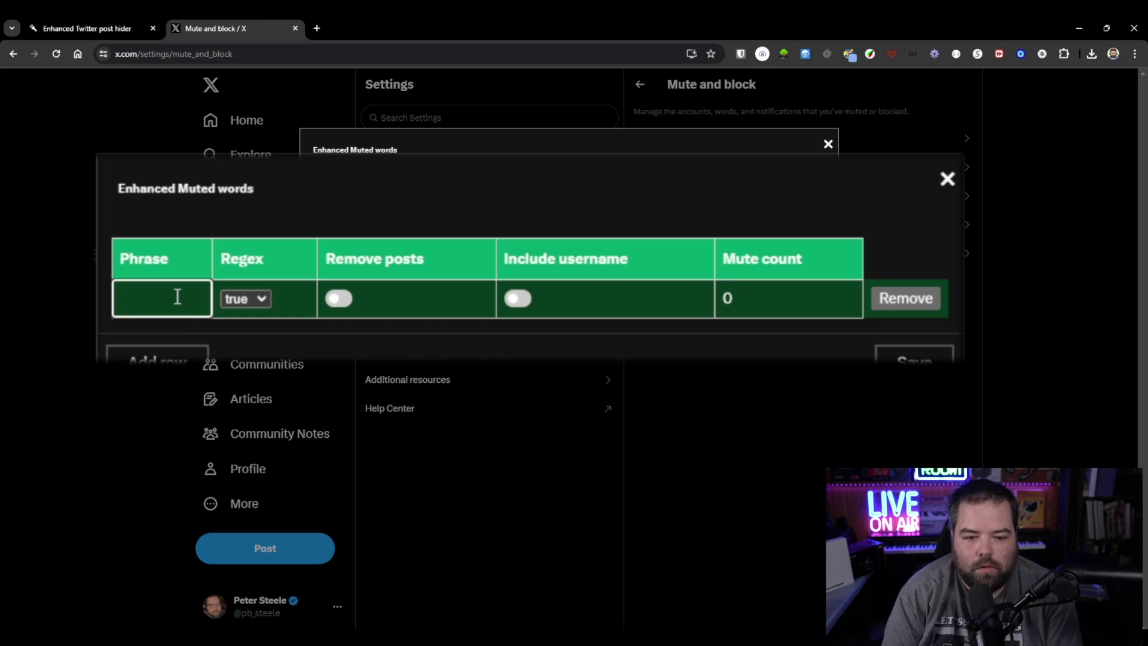
pyautogui.write('as a')
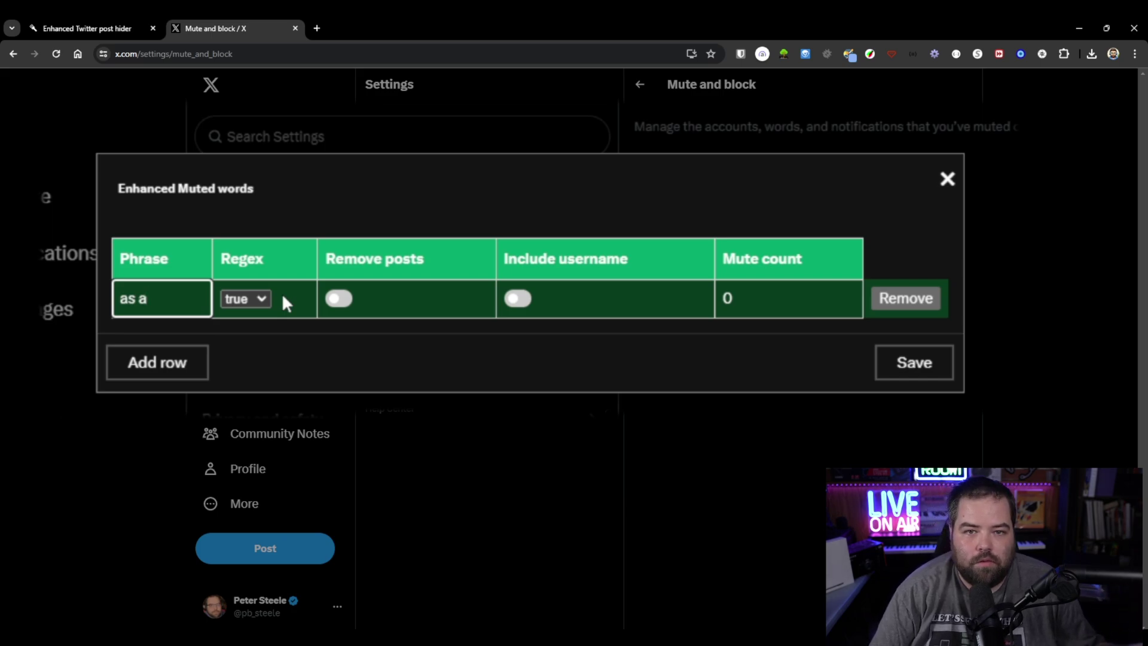
pyautogui.click(263, 297)
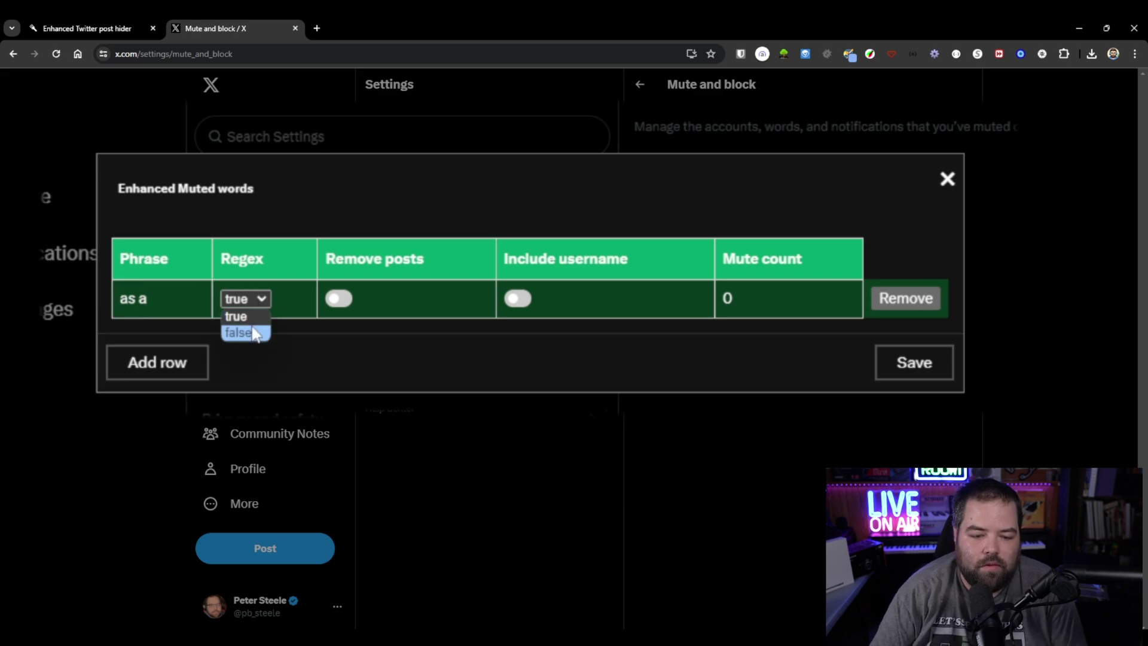
pyautogui.click(246, 334)
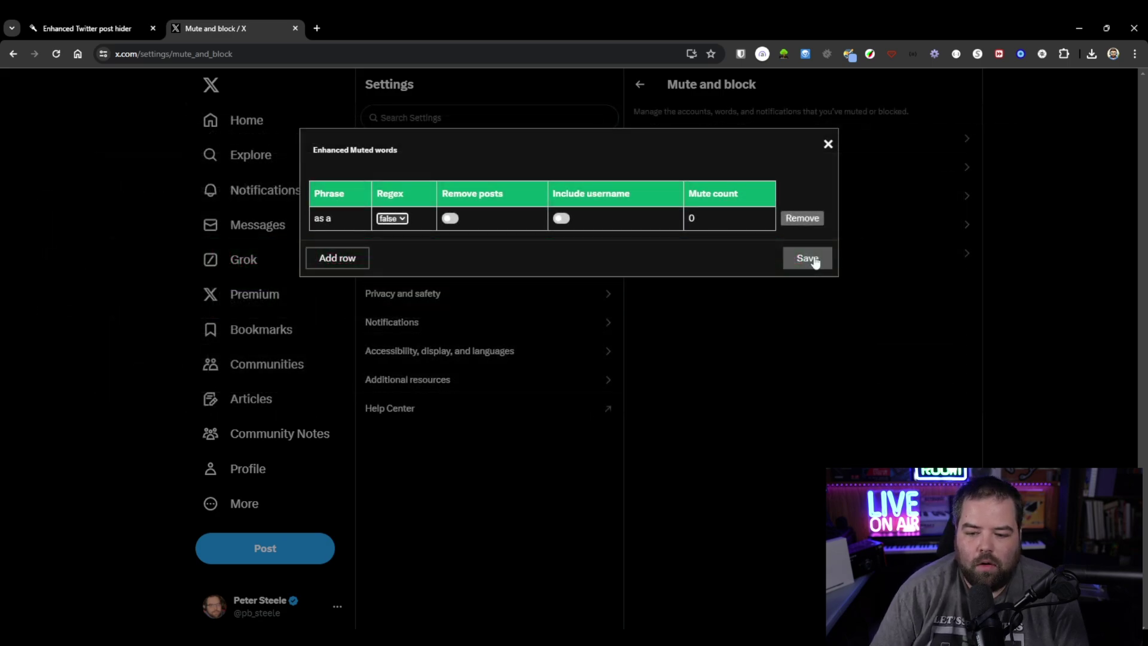
pyautogui.click(815, 262)
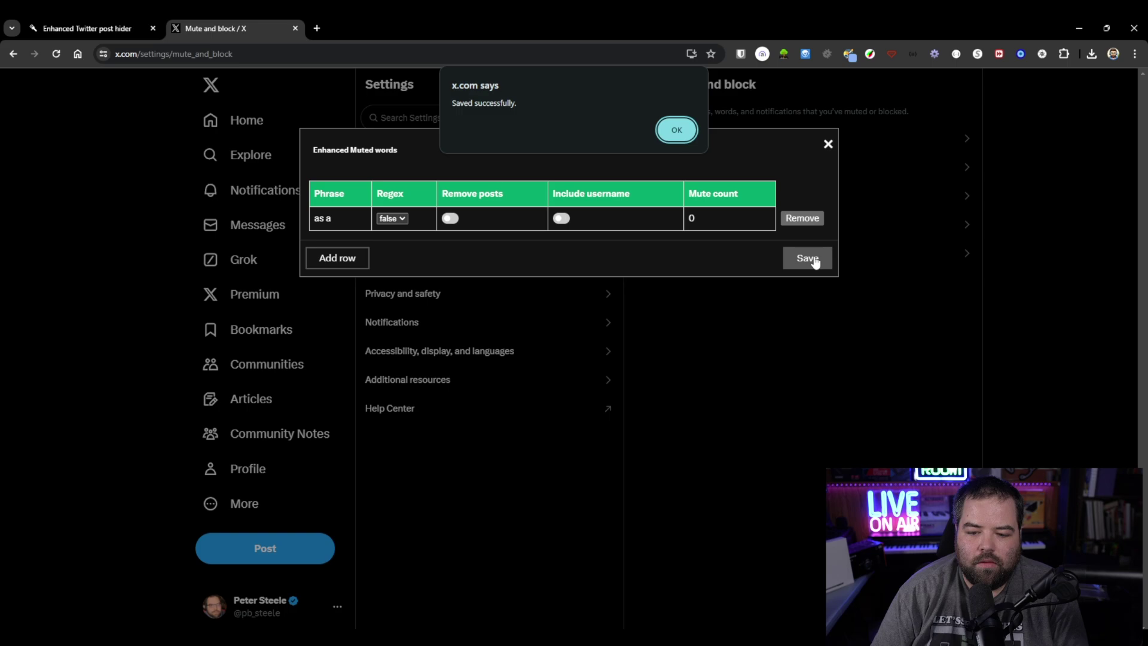
pyautogui.click(676, 130)
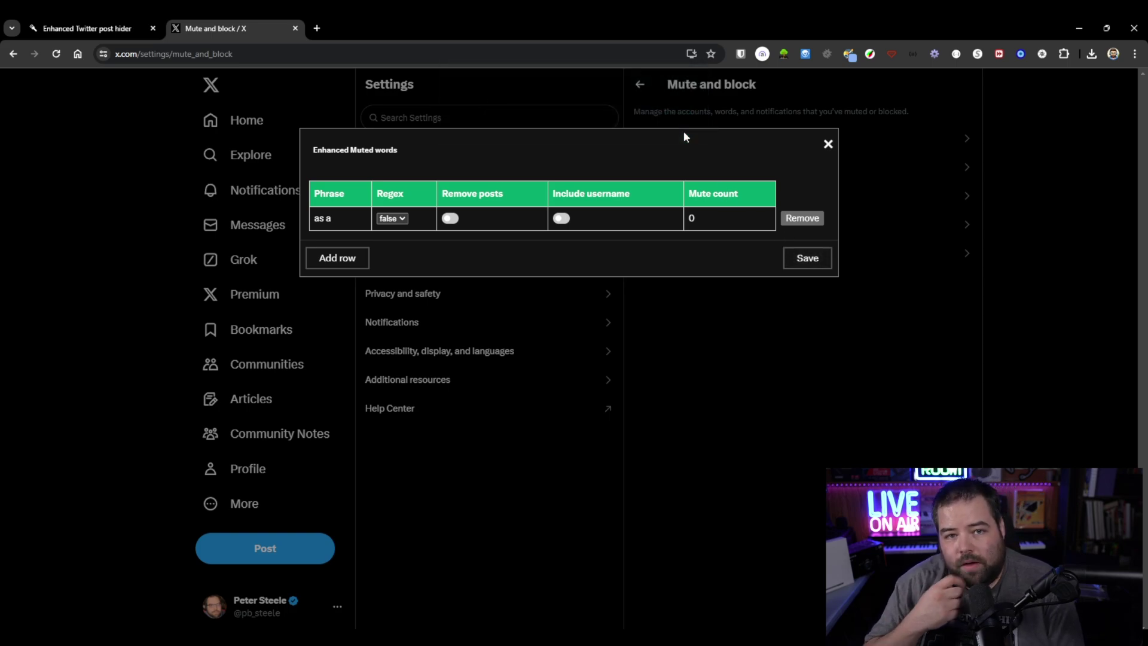
# Review the script's Greasy Fork instructions on adding blocked words, the regular expression generator and the Regex switch.
pyautogui.click(98, 30)
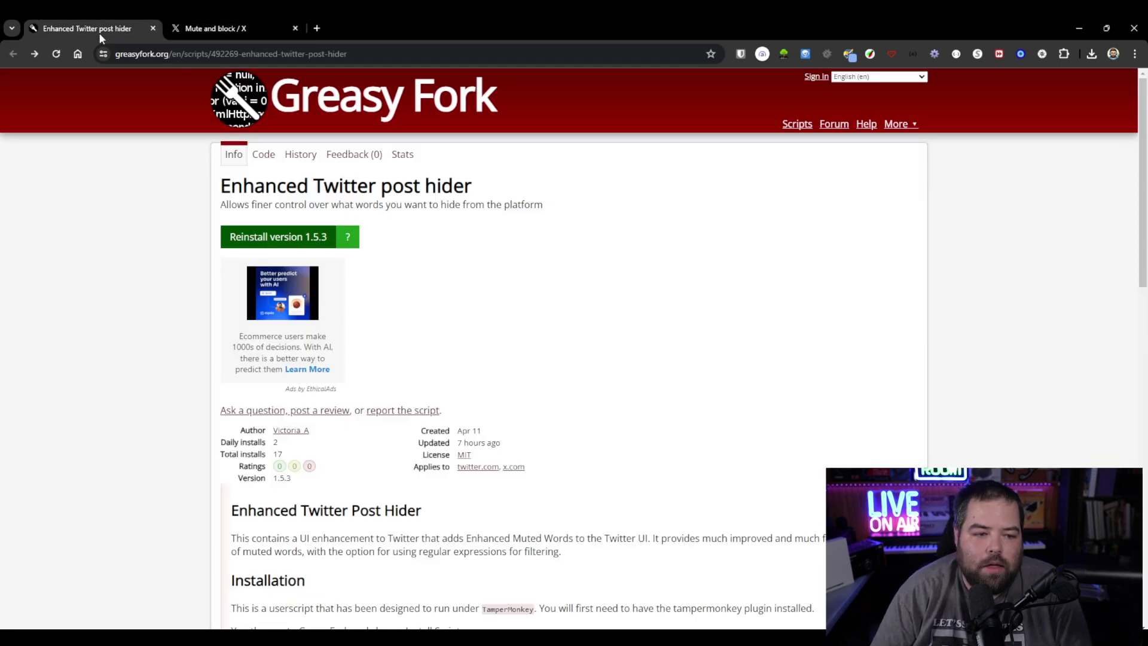
pyautogui.scroll(-7, 556, 268)
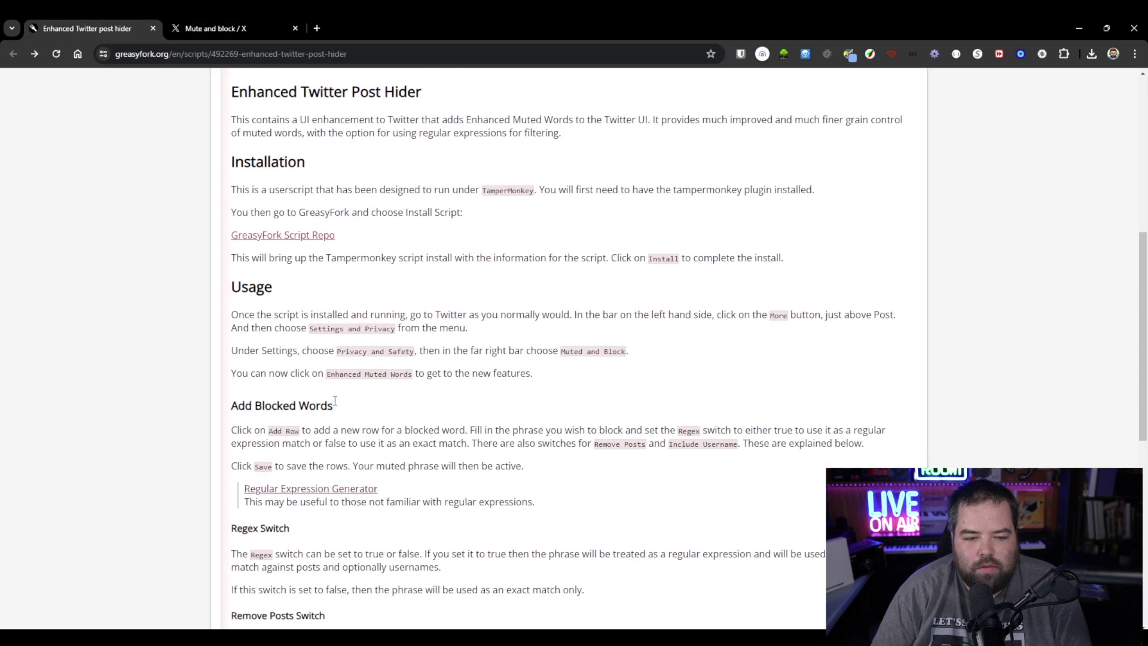
pyautogui.scroll(-3, 328, 320)
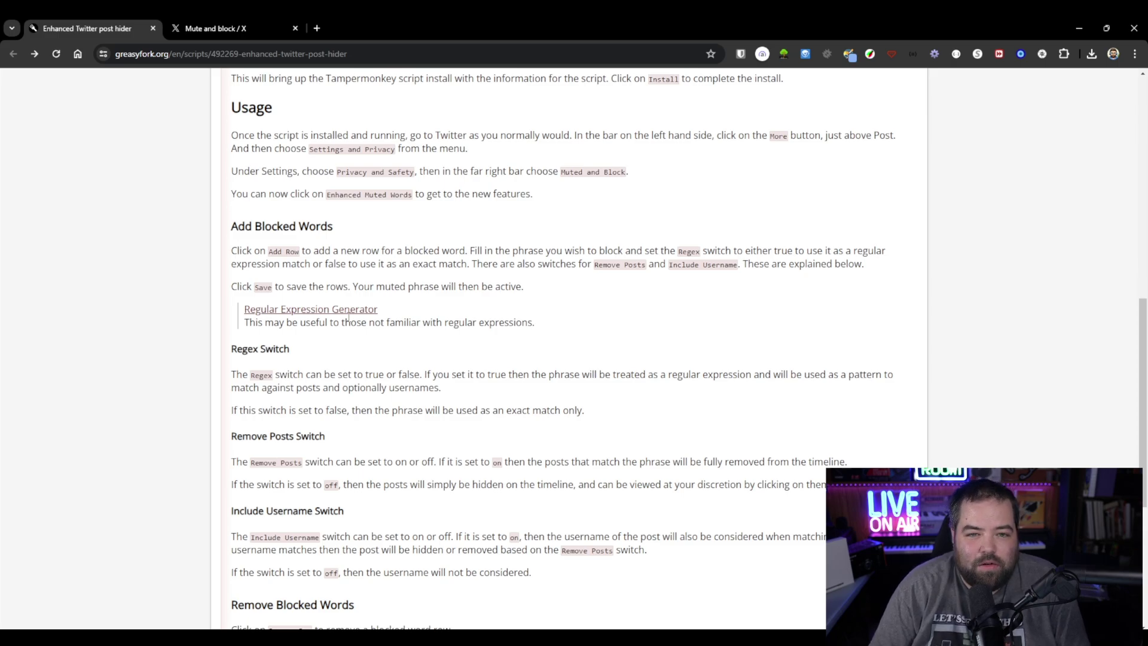
# Close X's Enhanced Muted words dialog and reveal a post in the home timeline hidden by the "as a" rule.
pyautogui.click(249, 26)
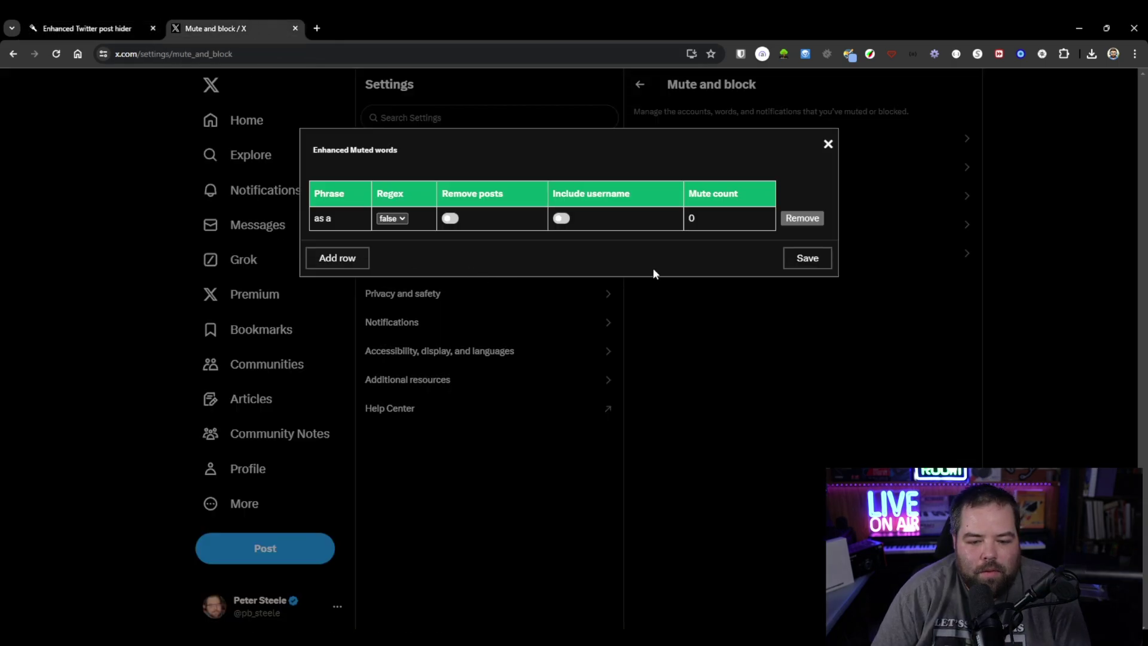
pyautogui.click(828, 144)
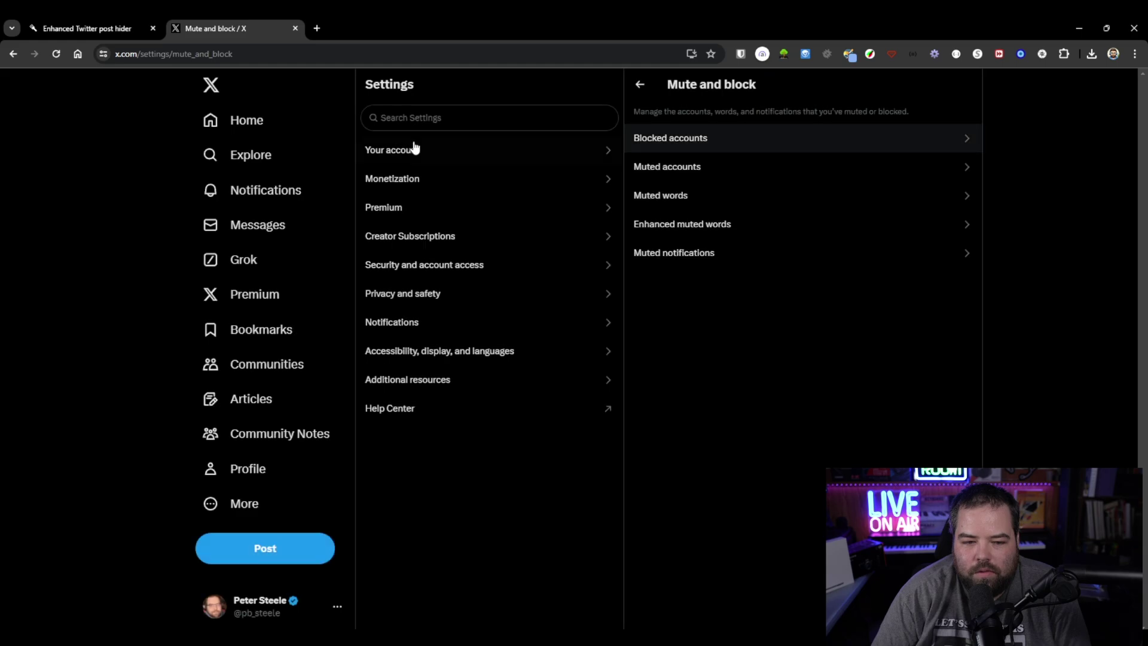
pyautogui.click(232, 124)
pyautogui.scroll(-15, 546, 339)
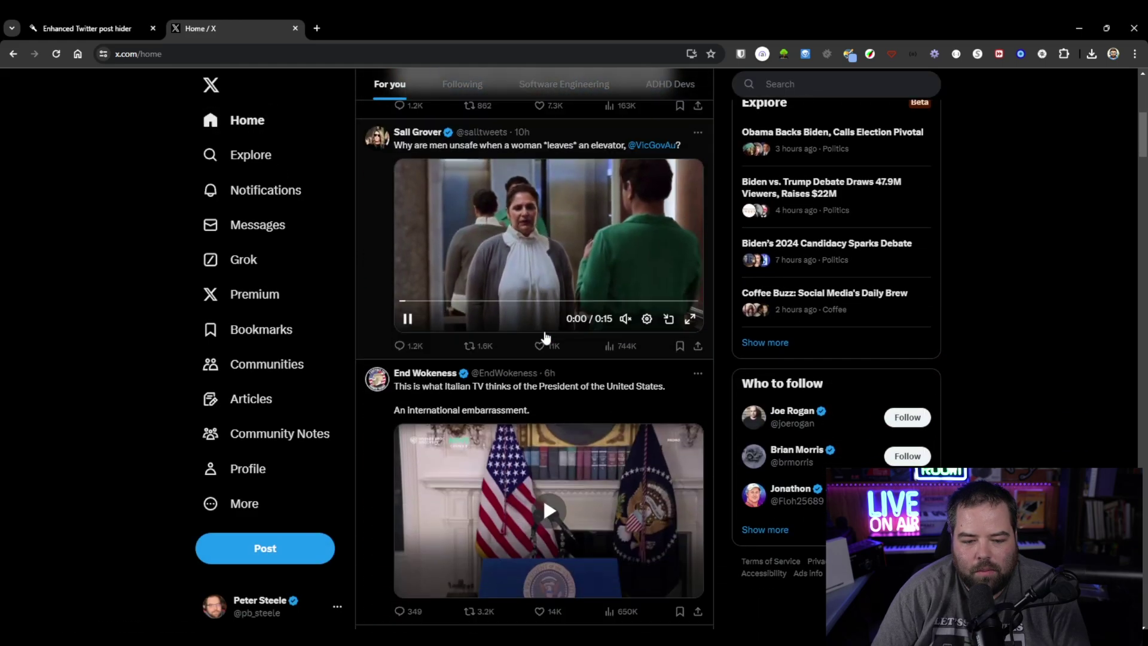
pyautogui.scroll(-15, 546, 337)
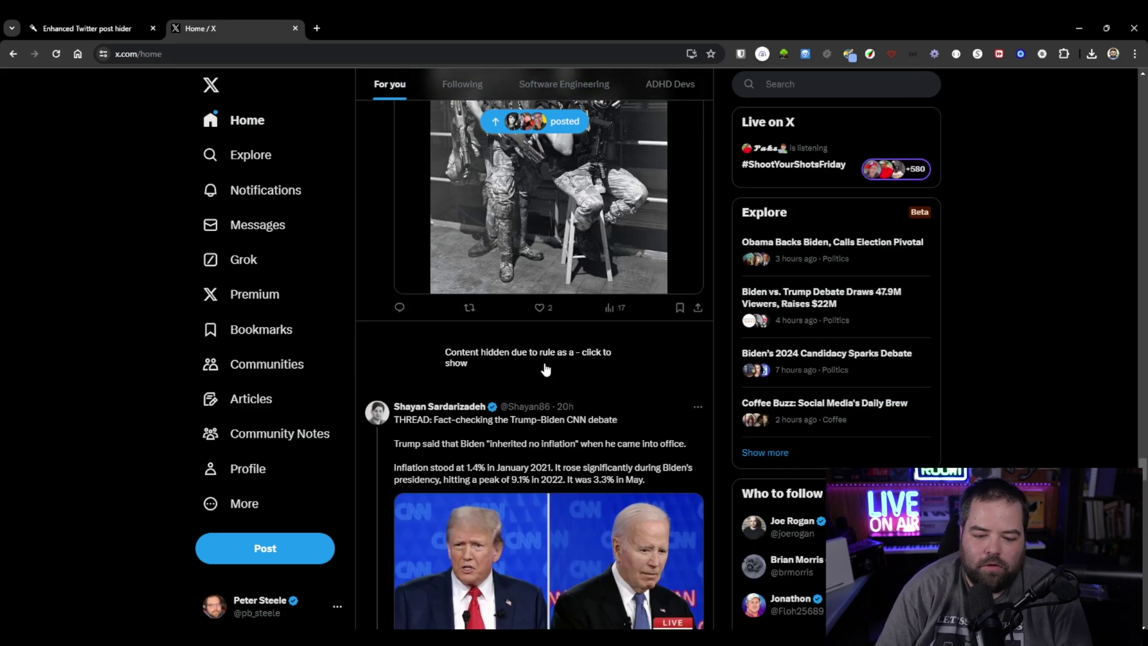
pyautogui.click(546, 367)
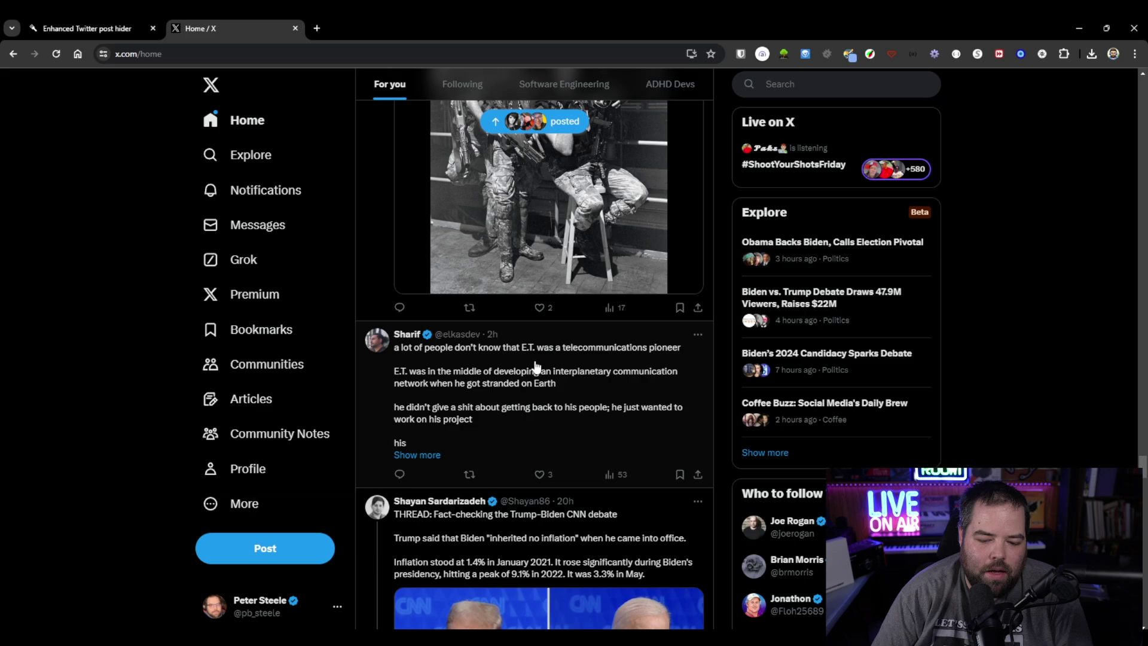